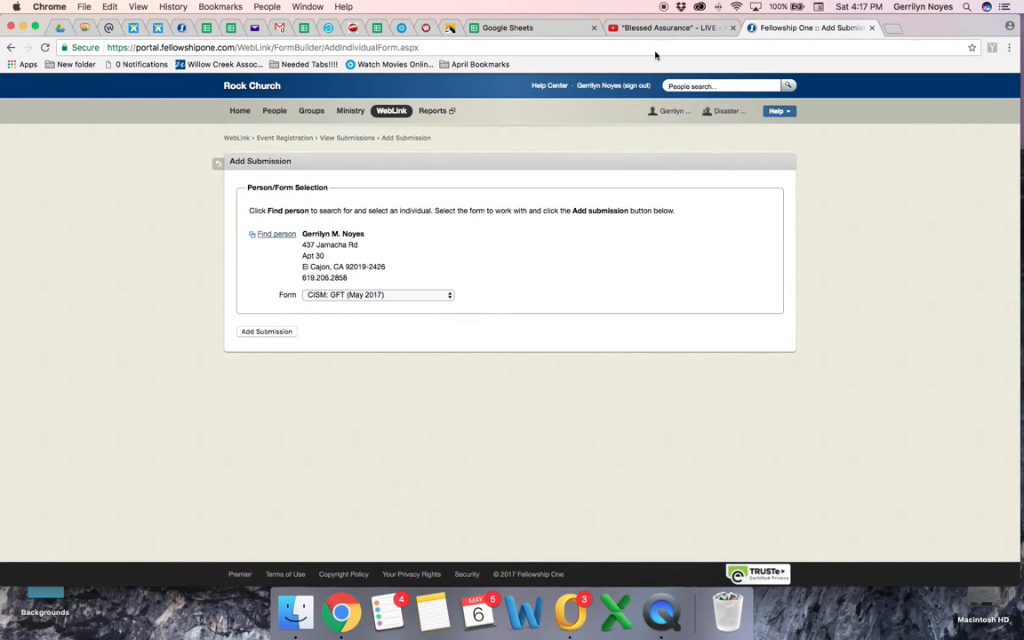
# Step: Close the existing portal and video tabs and load fellowshipone.com in a new tab
pyautogui.click(874, 29)
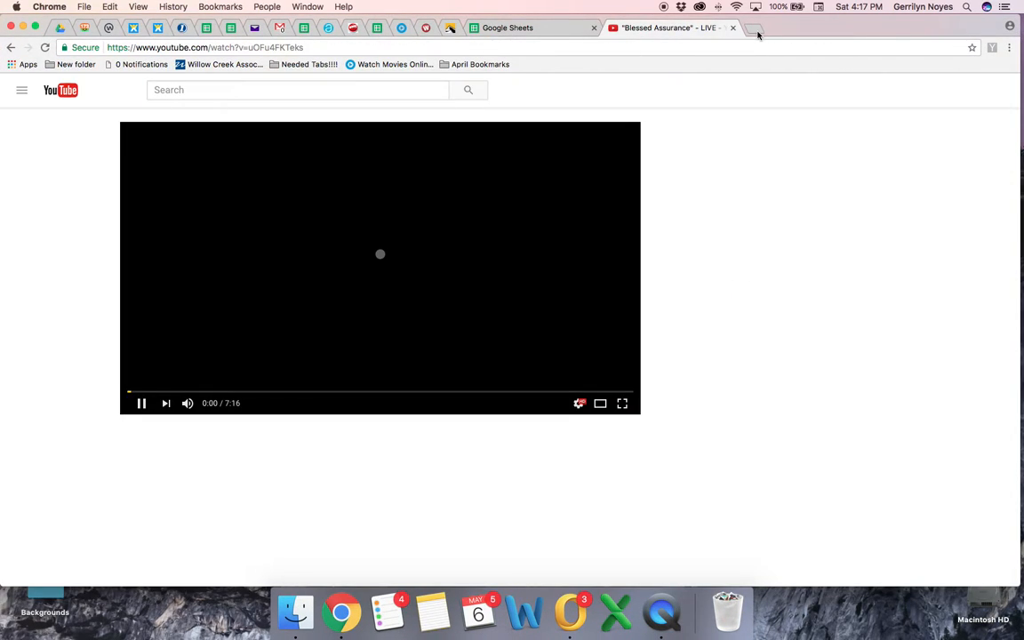
pyautogui.click(756, 32)
pyautogui.write('fee')
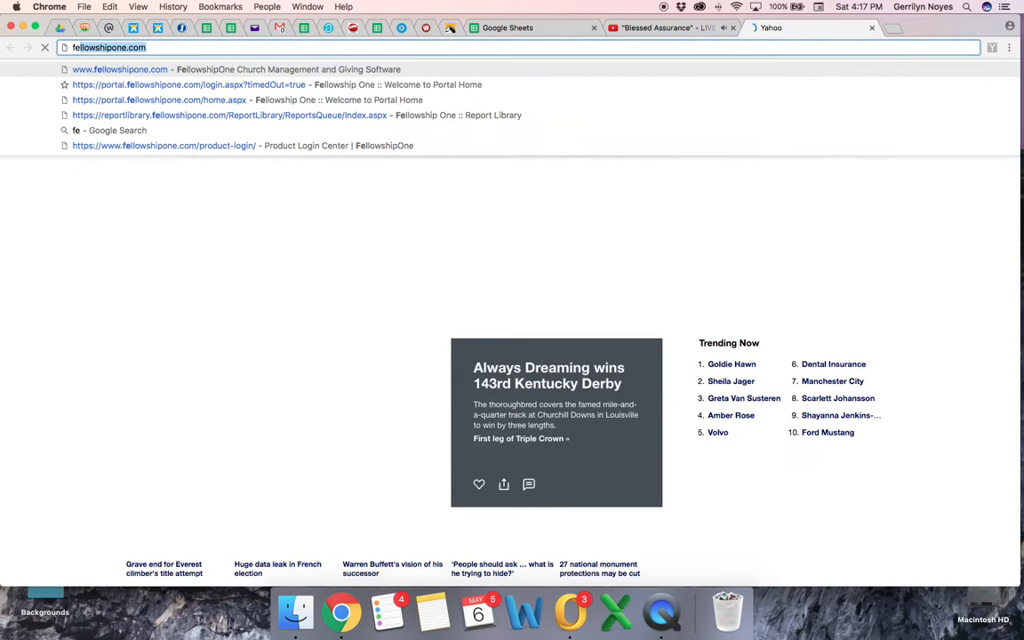
pyautogui.click(730, 27)
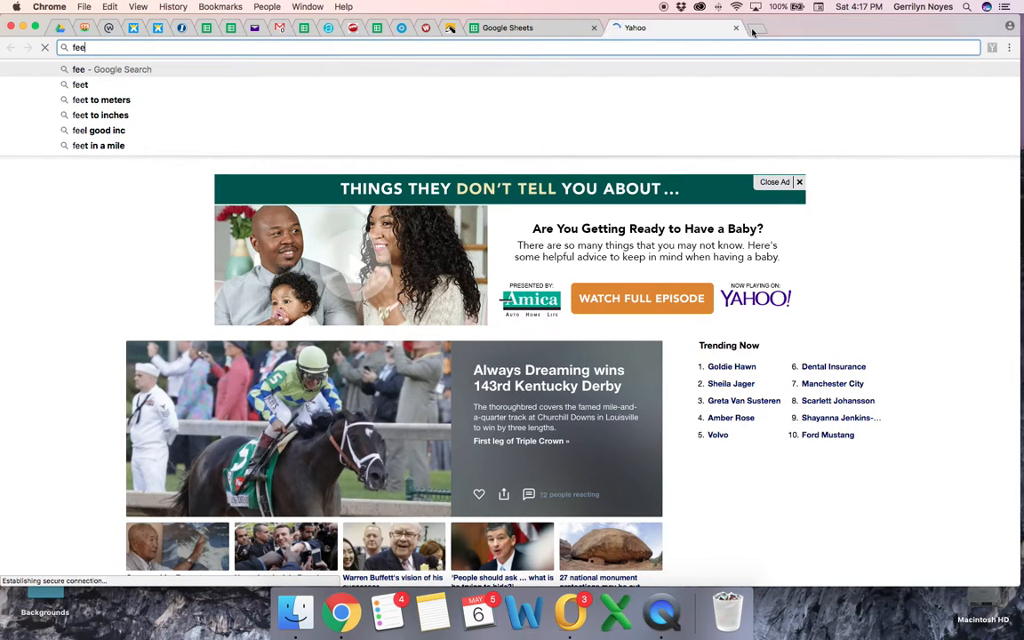
pyautogui.press('BackSpace')
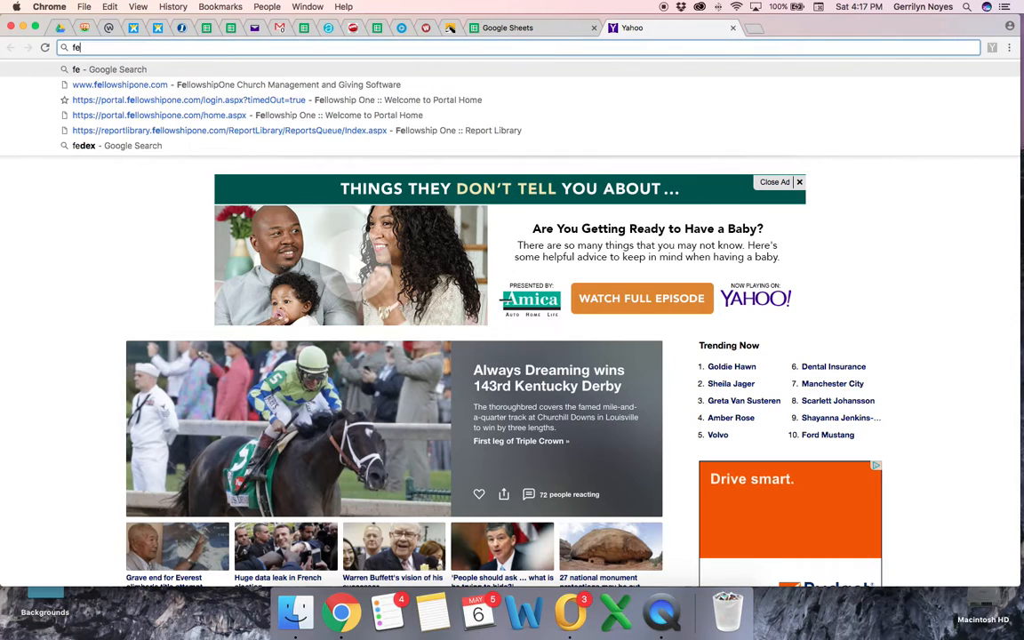
pyautogui.write('llowshipone.com')
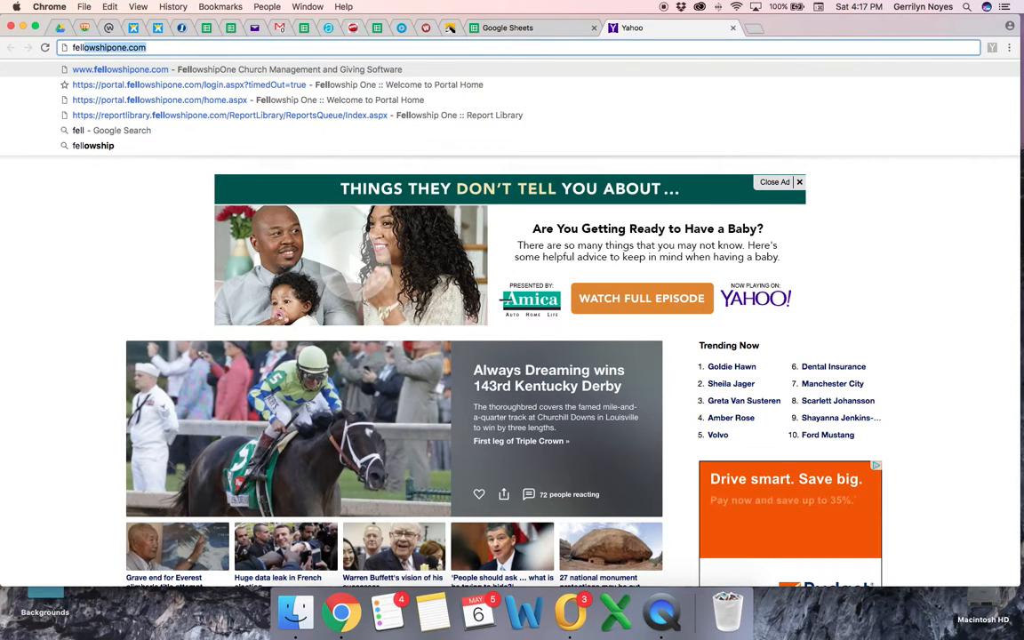
pyautogui.press('Return')
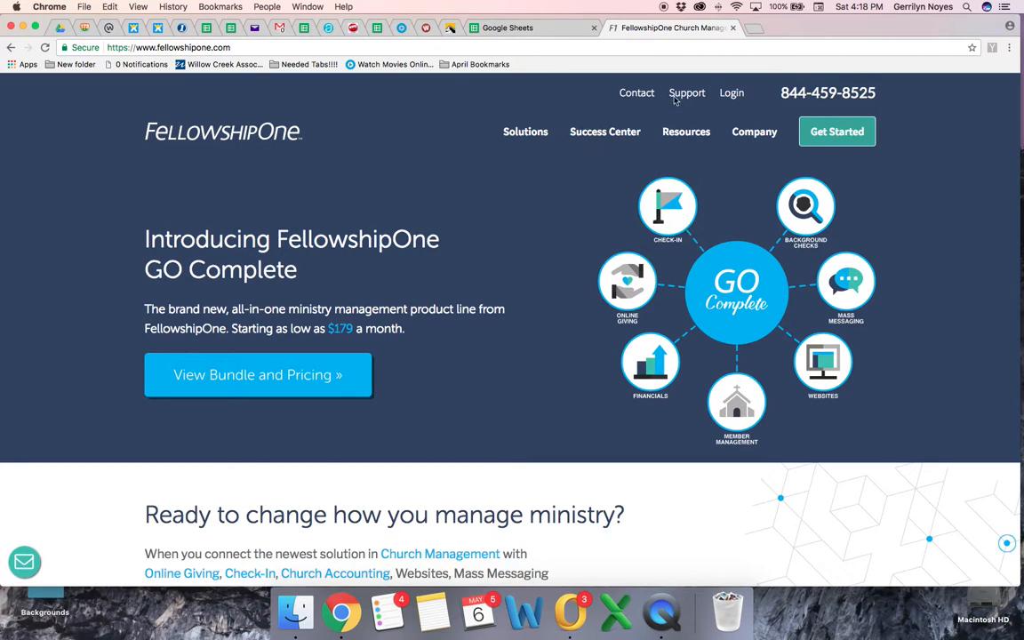
# Step: Open the FellowshipOne product login and sign in to the portal with the prefilled credentials
pyautogui.click(730, 94)
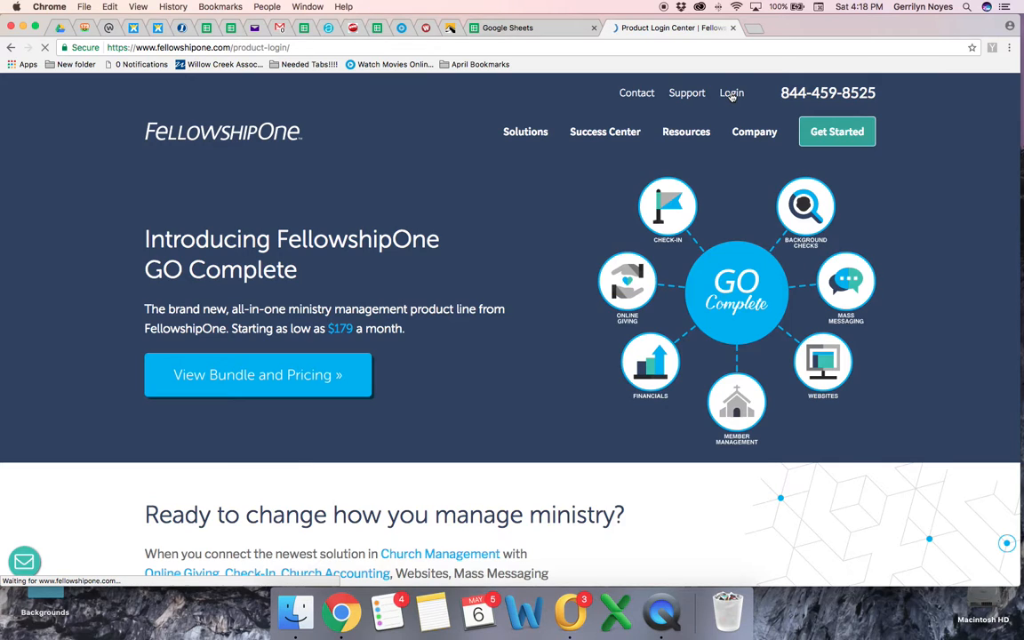
pyautogui.scroll(-3, 280, 139)
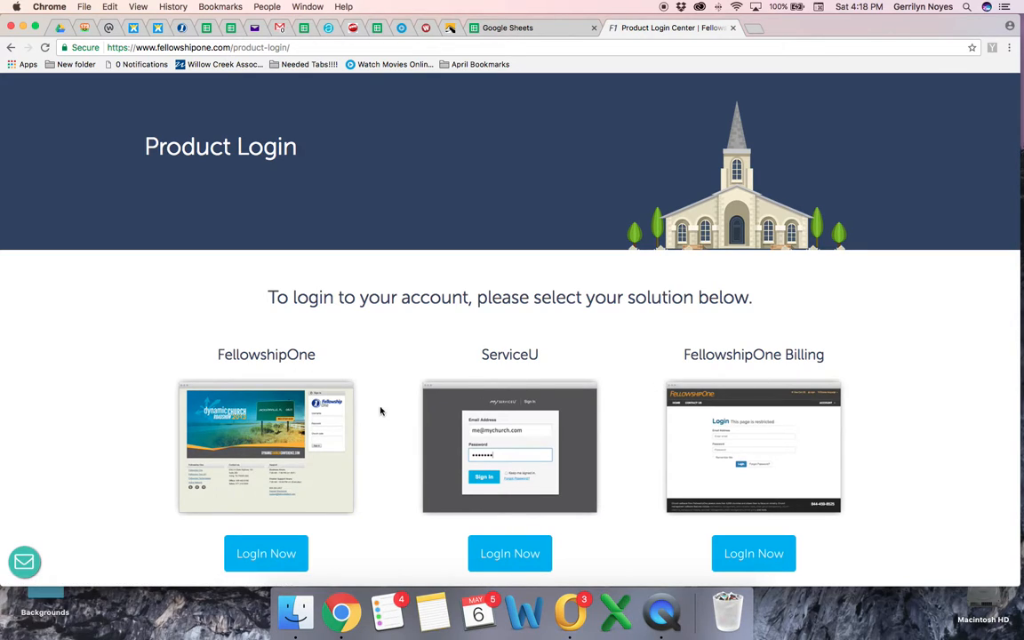
pyautogui.scroll(-2, 380, 355)
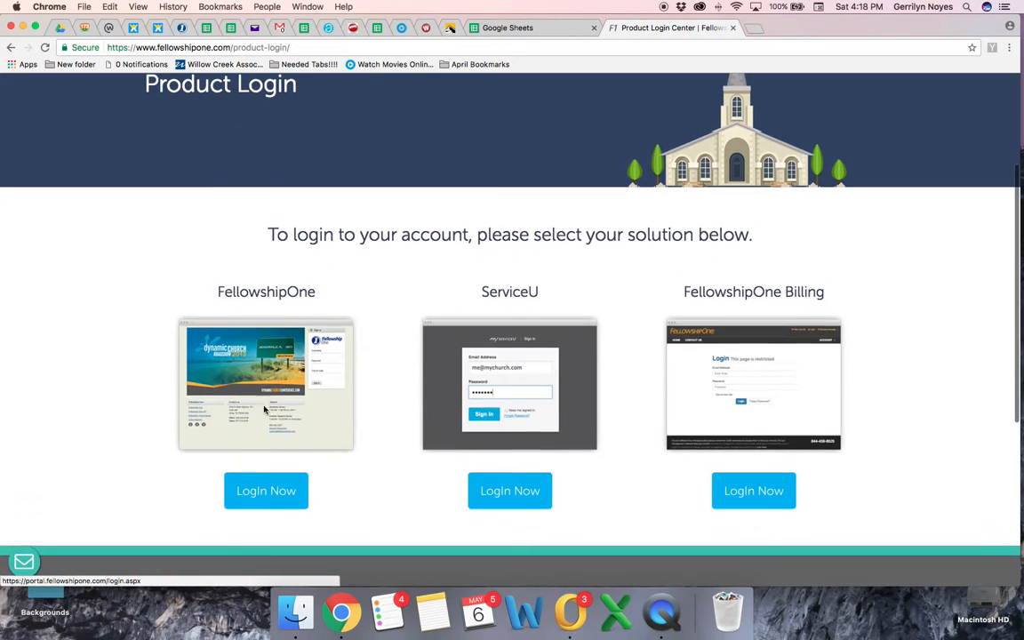
pyautogui.click(284, 492)
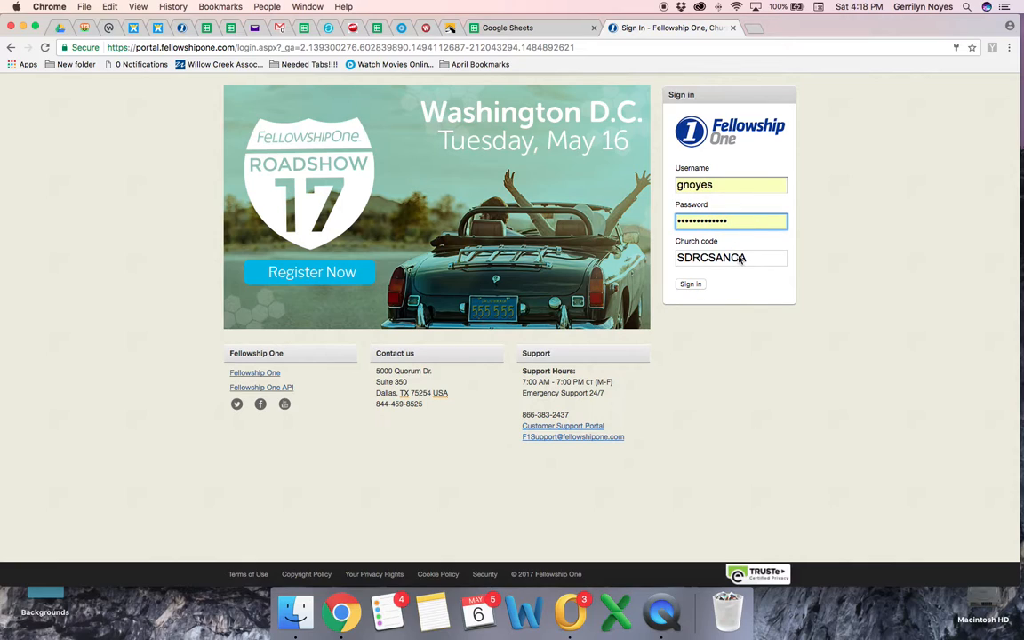
pyautogui.click(690, 285)
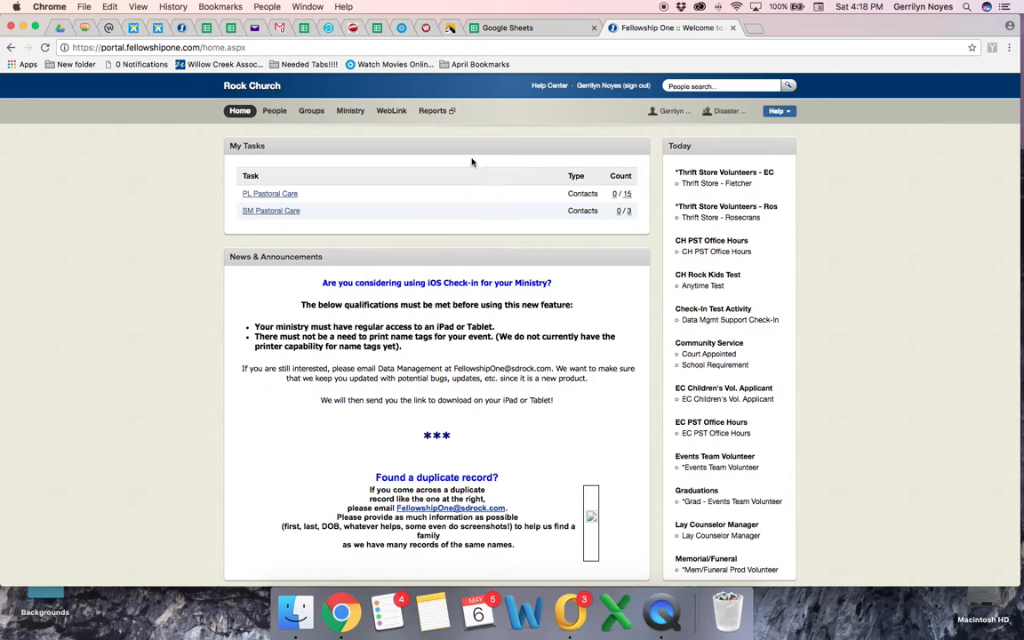
# Step: Search people for the registrant's name and open the matching individual record
pyautogui.click(724, 86)
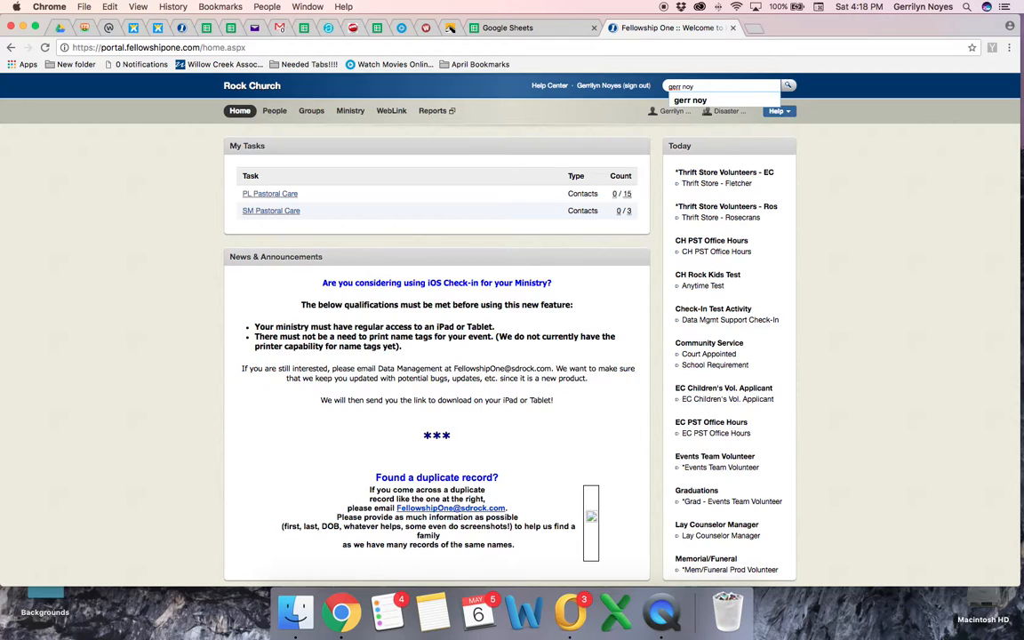
pyautogui.press('Return')
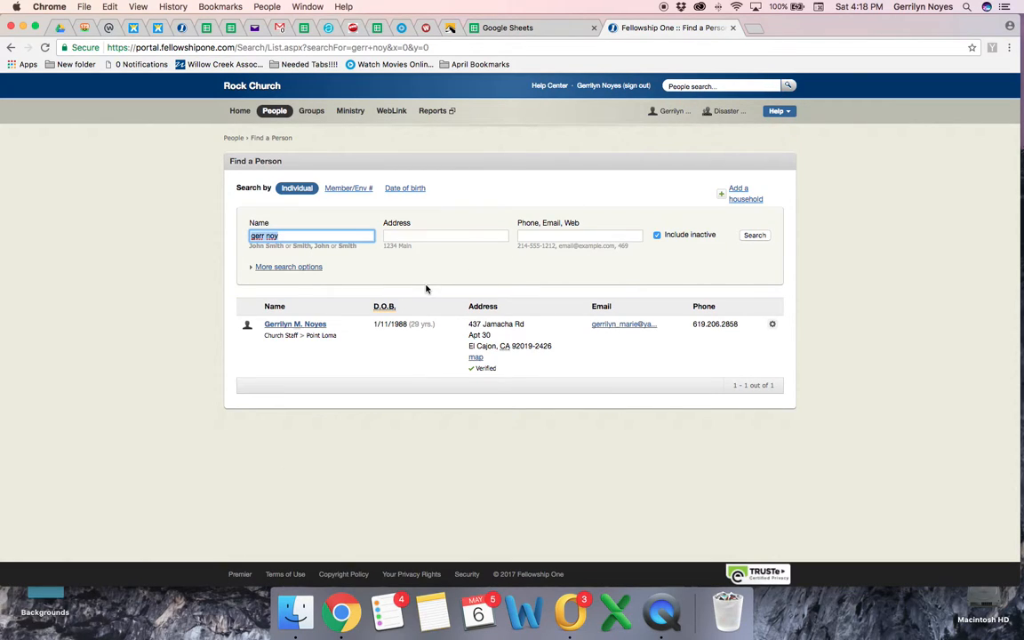
pyautogui.click(297, 325)
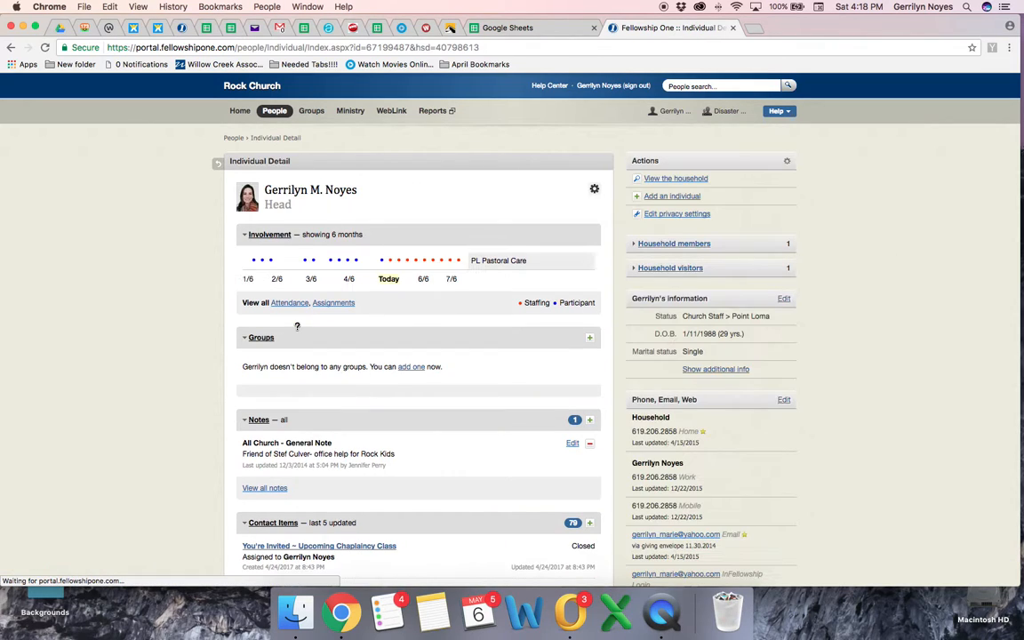
# Step: Start a web form submission from the individual's record
pyautogui.rightClick(594, 192)
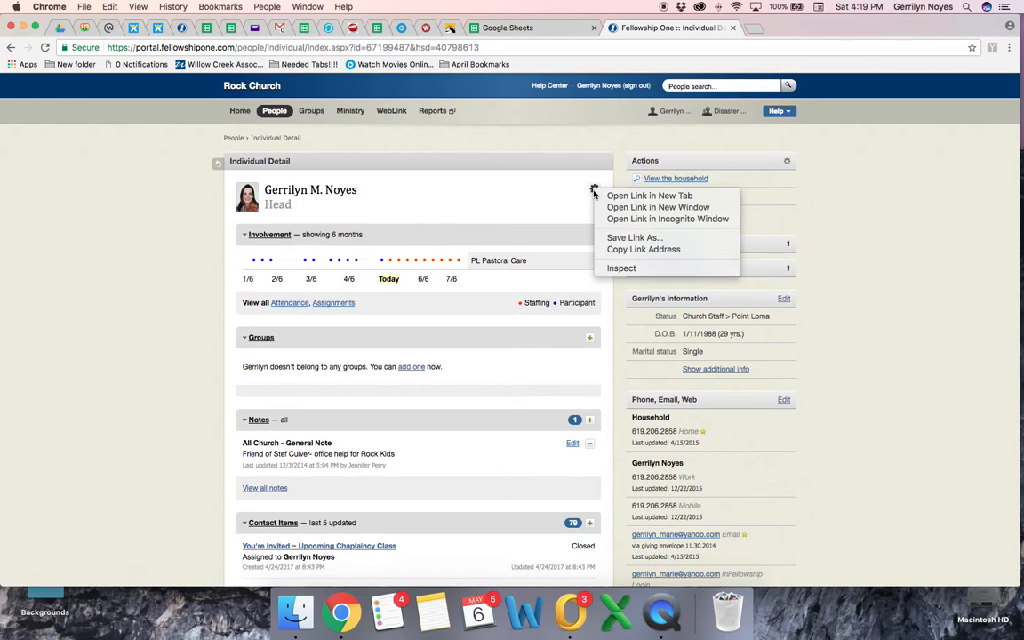
pyautogui.click(593, 191)
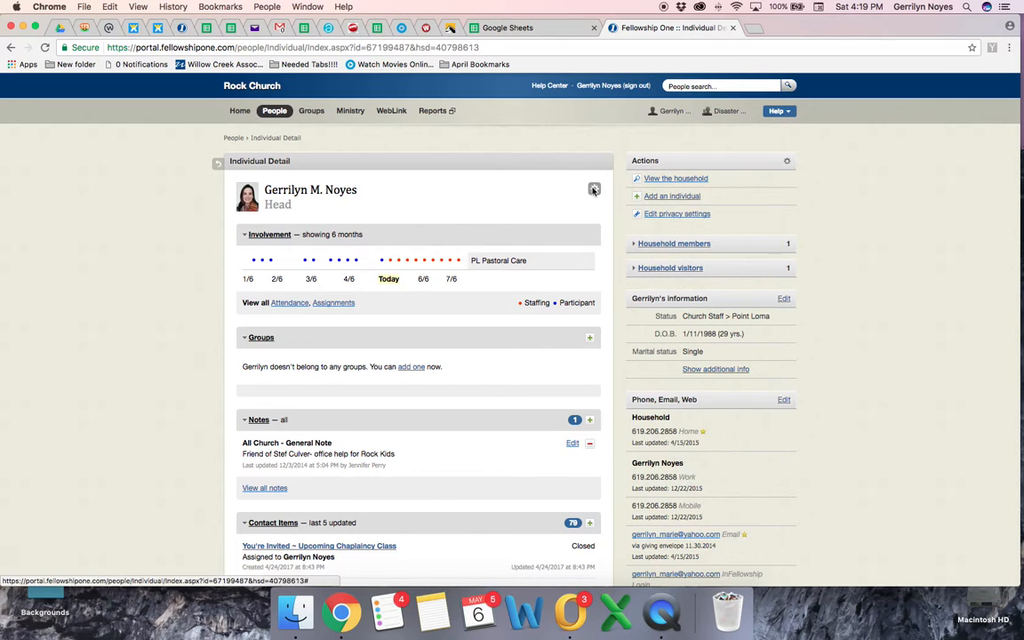
pyautogui.click(593, 189)
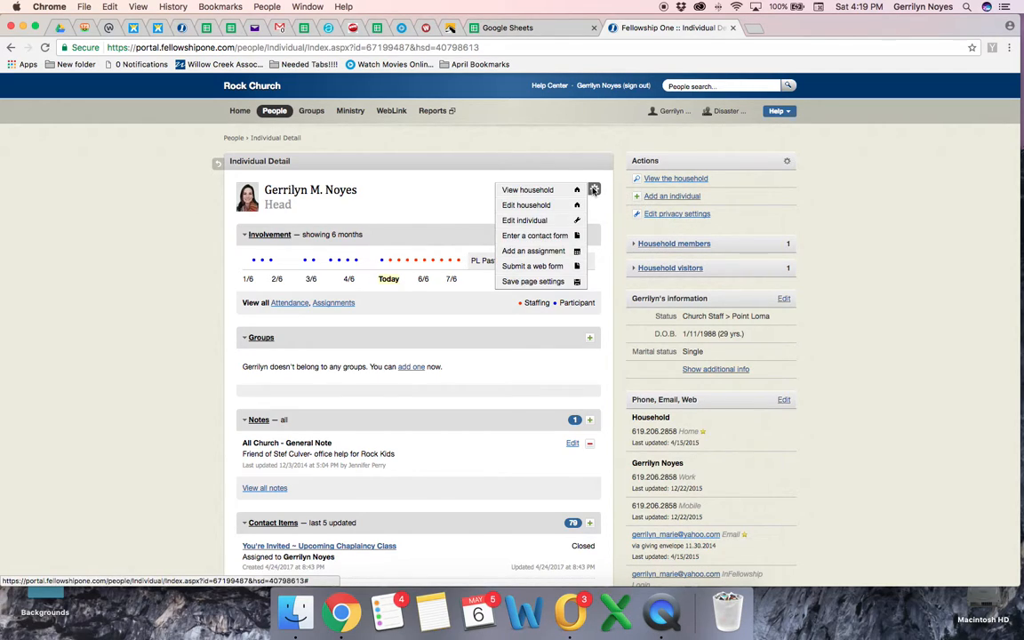
pyautogui.click(571, 268)
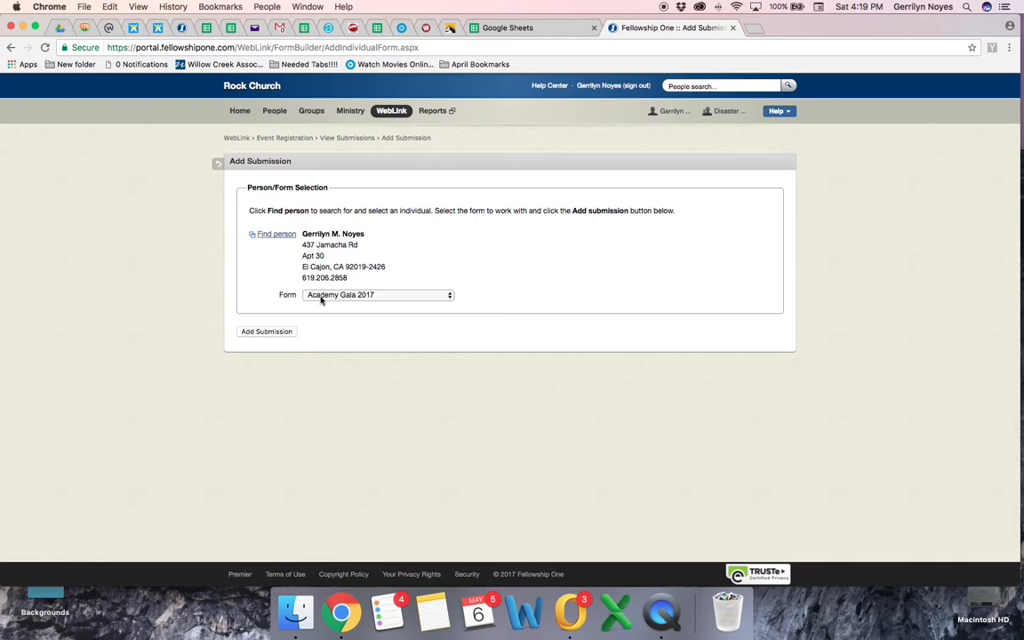
# Step: Choose the CISM: GFT (May 2017) form and add a submission for the selected person
pyautogui.click(447, 296)
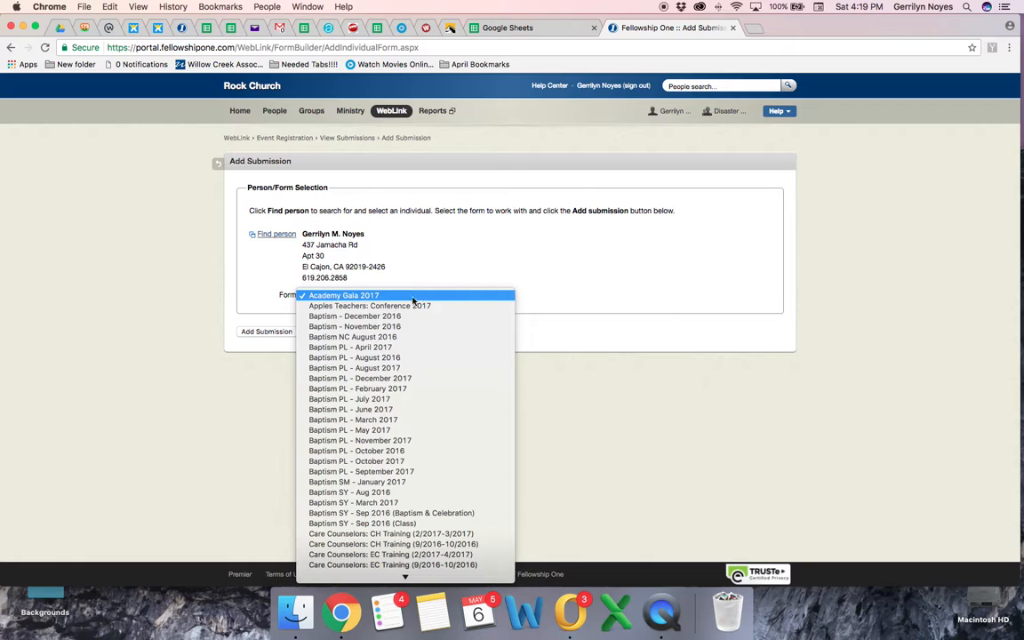
pyautogui.scroll(-10, 405, 311)
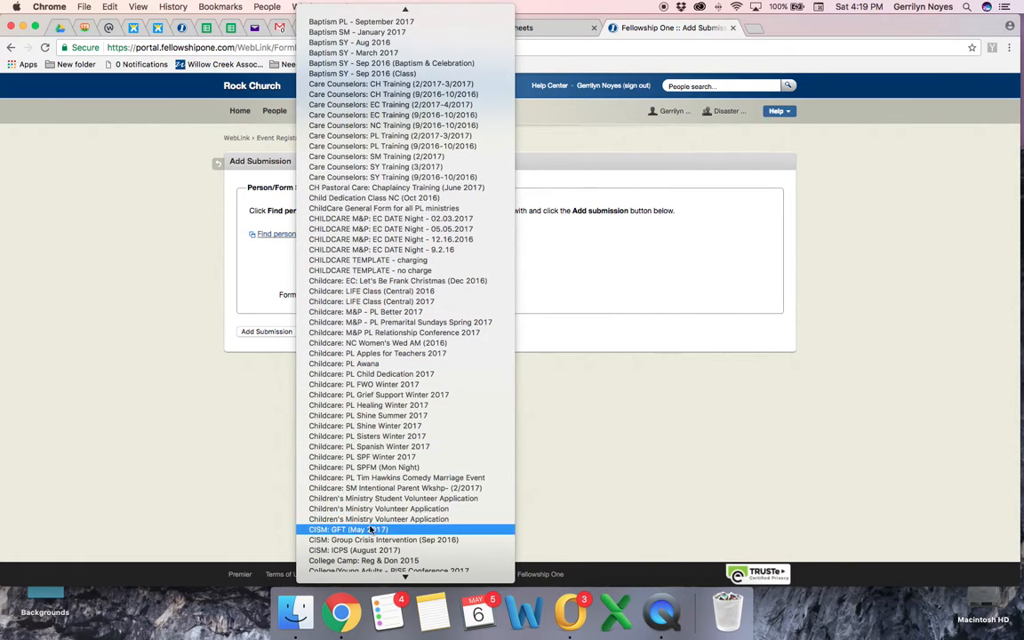
pyautogui.click(427, 530)
pyautogui.click(267, 331)
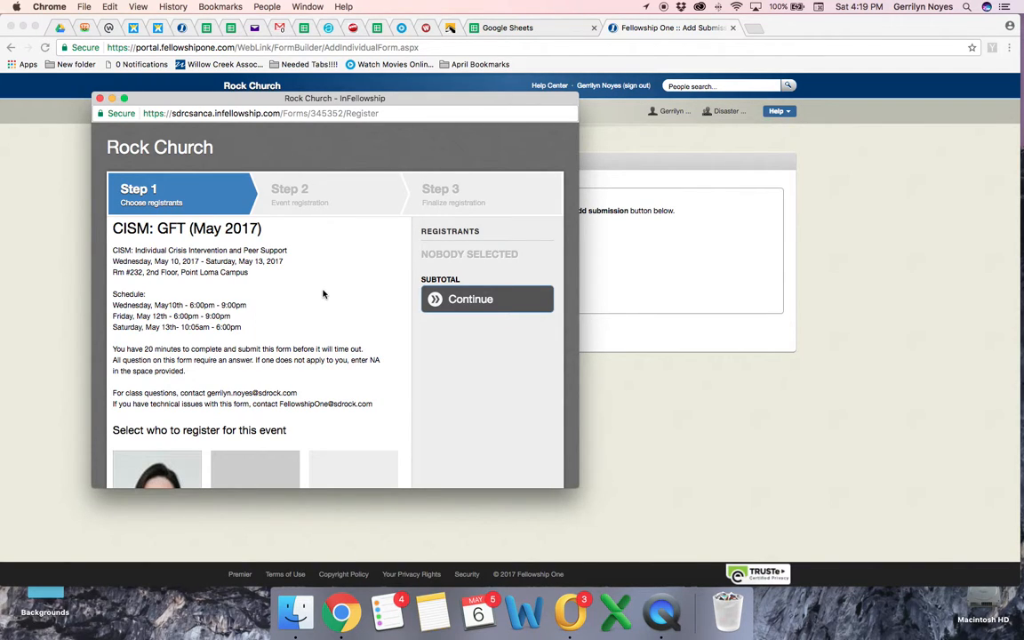
# Step: View the registration window full screen, select the household head as registrant and continue to event registration
pyautogui.click(124, 99)
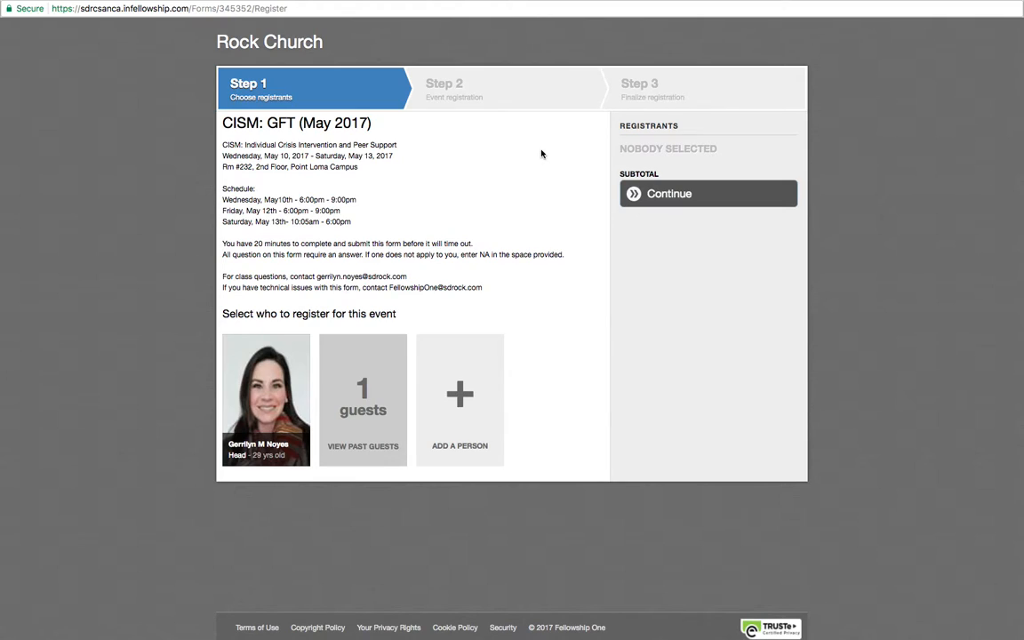
pyautogui.click(257, 381)
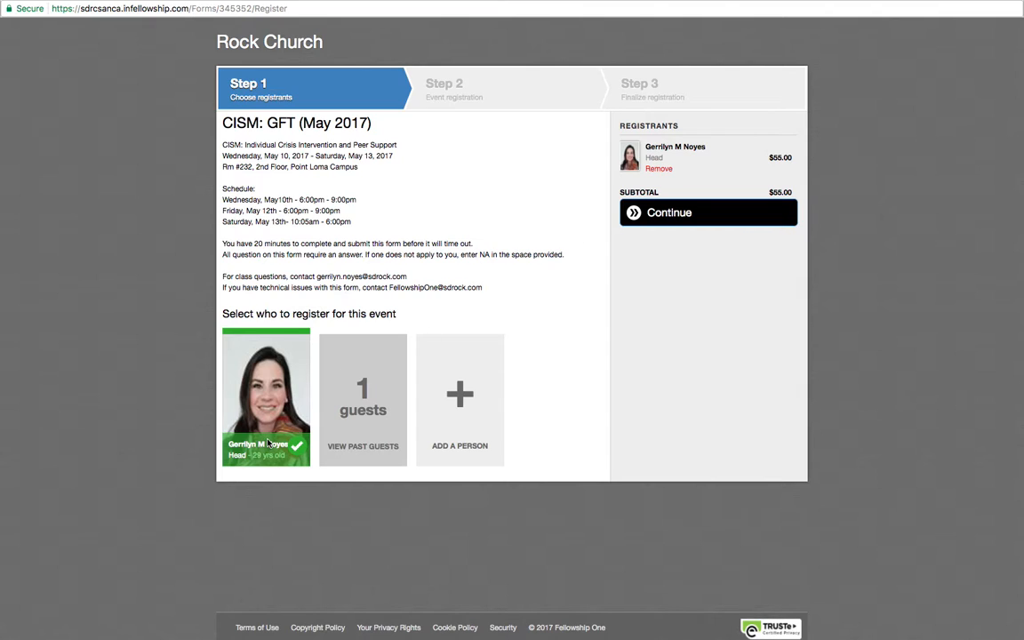
pyautogui.click(639, 214)
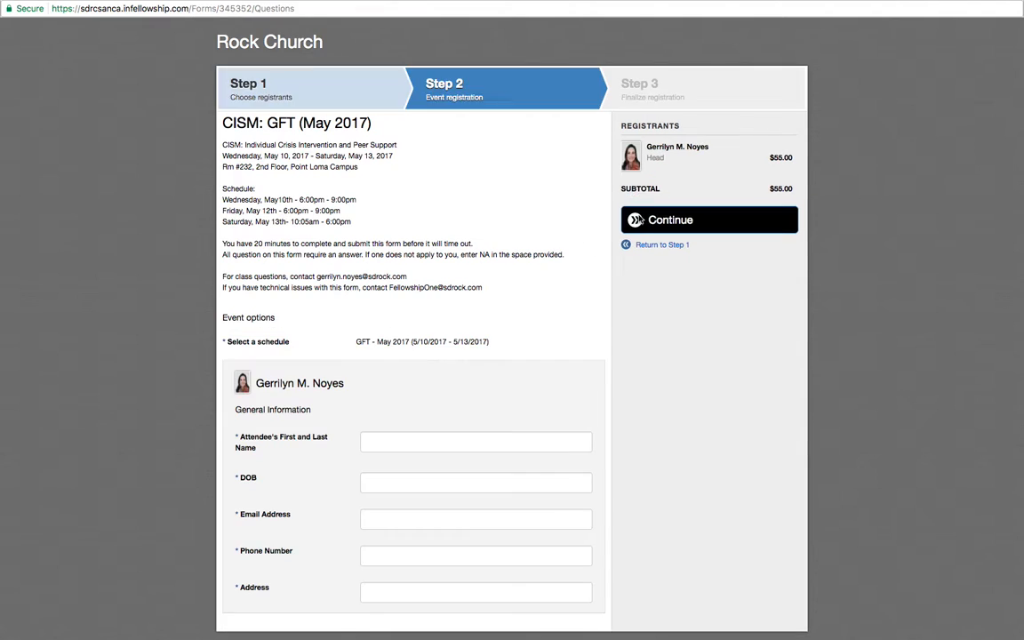
# Step: Enter the attendee's first and last name and date of birth in the General Information questions
pyautogui.click(396, 443)
pyautogui.press('Tab')
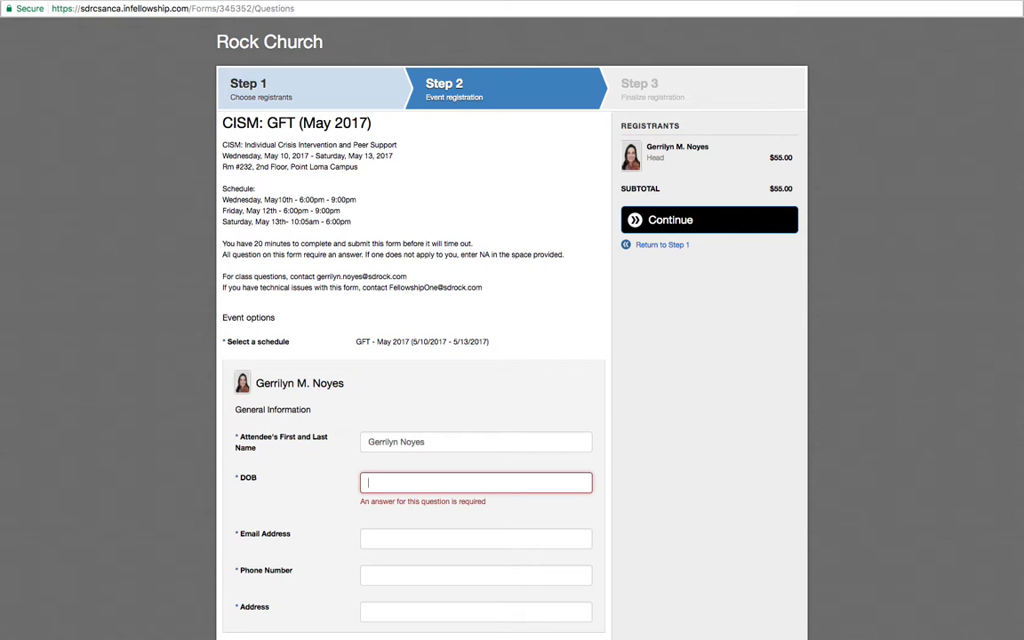
pyautogui.press('Tab')
# Step: Fill in the attendee's email and address from the autofill suggestion, enter the phone number, and continue to finalizing the registration
pyautogui.write('ger')
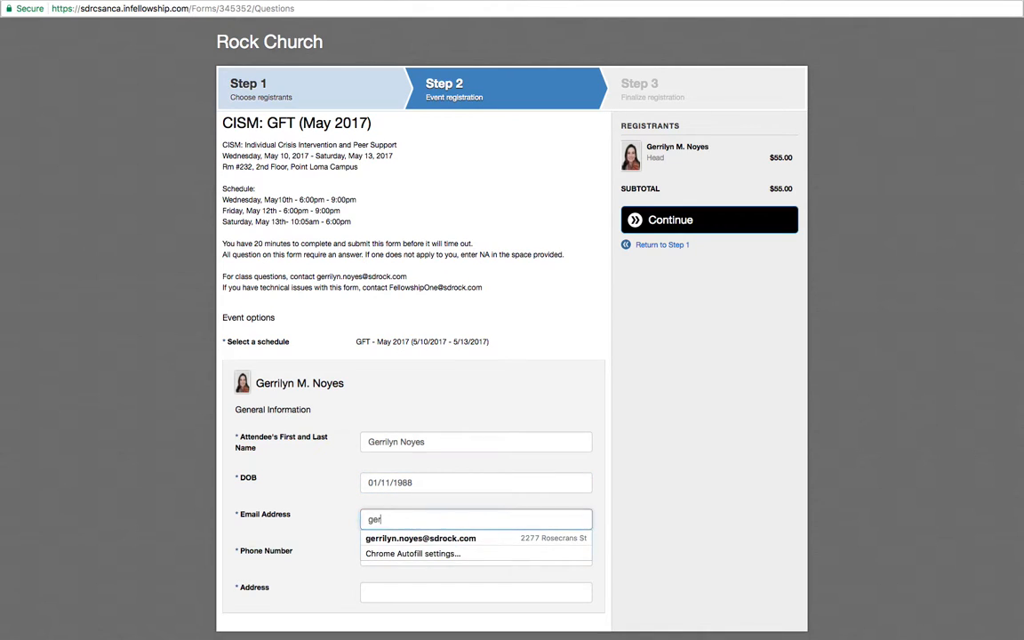
pyautogui.press('Down')
pyautogui.press('Return')
pyautogui.press('Tab')
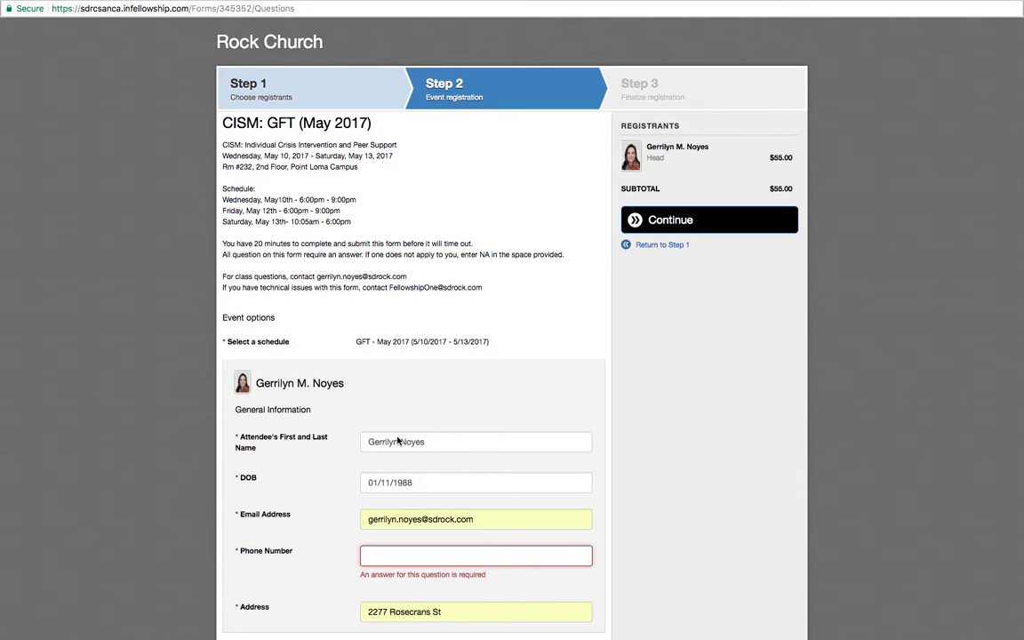
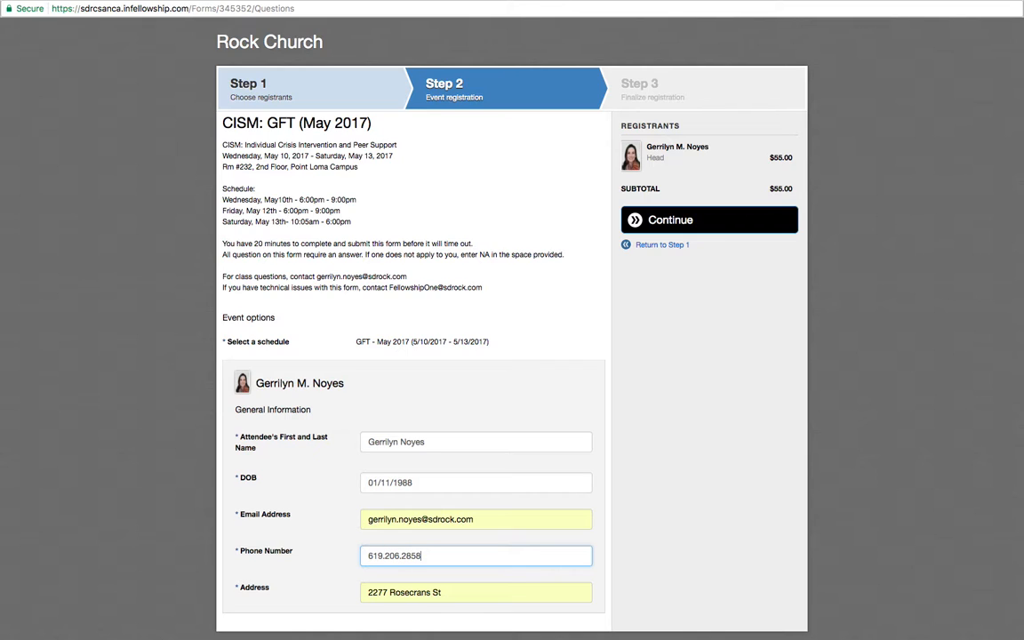
pyautogui.press('Tab')
pyautogui.scroll(-1, 627, 367)
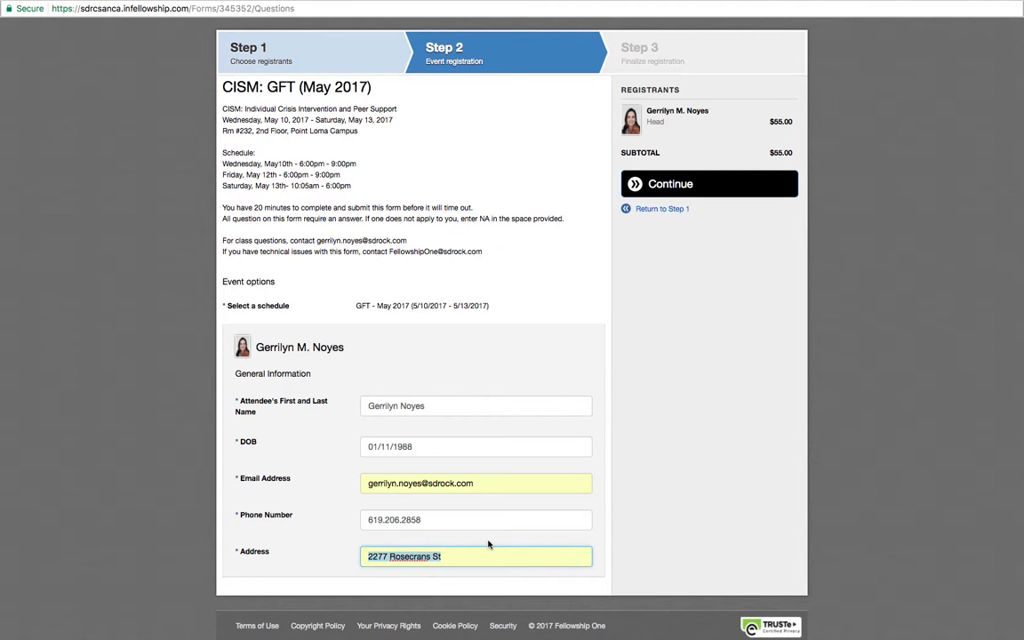
pyautogui.click(631, 182)
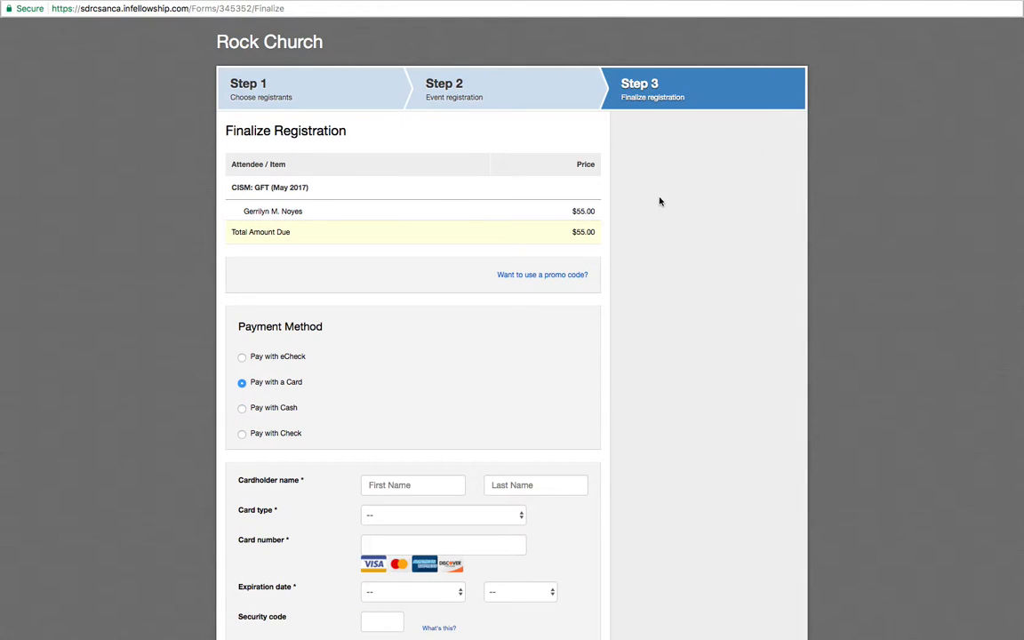
# Step: Set the payment method for the registration to Pay with Cash
pyautogui.scroll(-1, 379, 384)
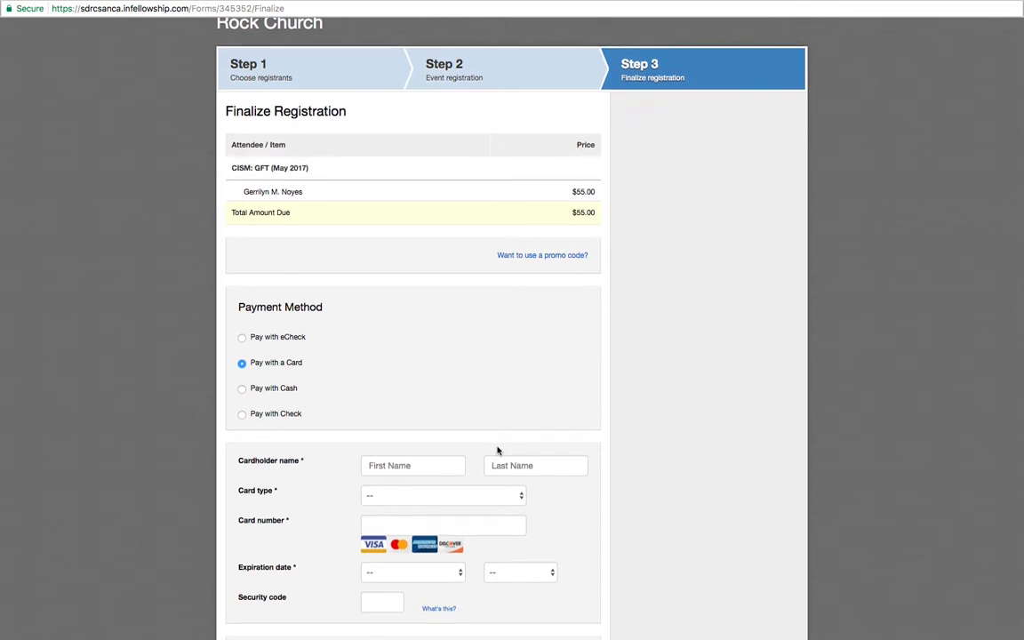
pyautogui.scroll(-1, 473, 461)
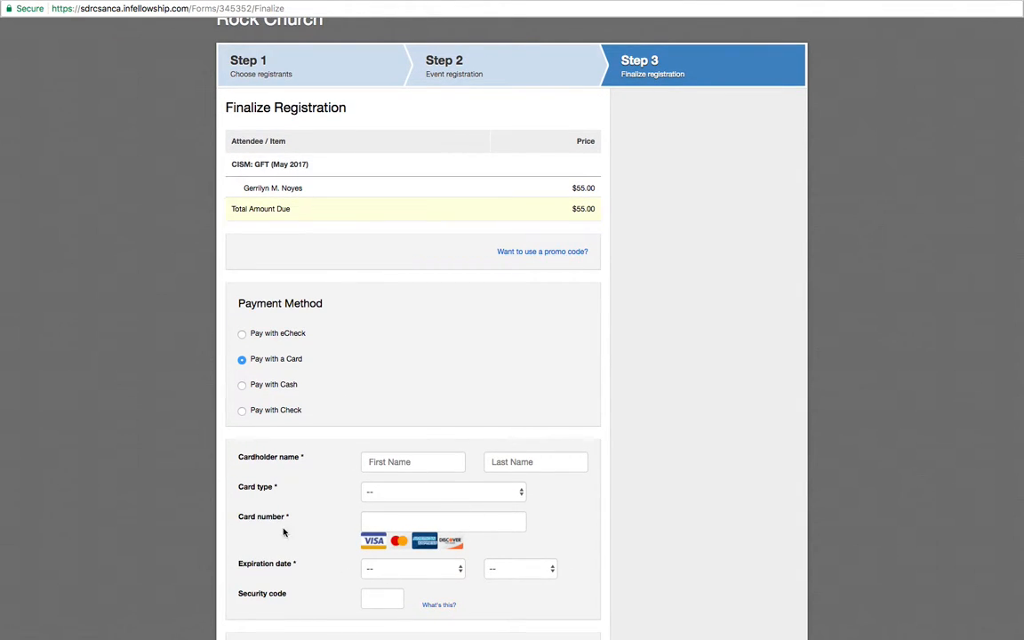
pyautogui.click(242, 384)
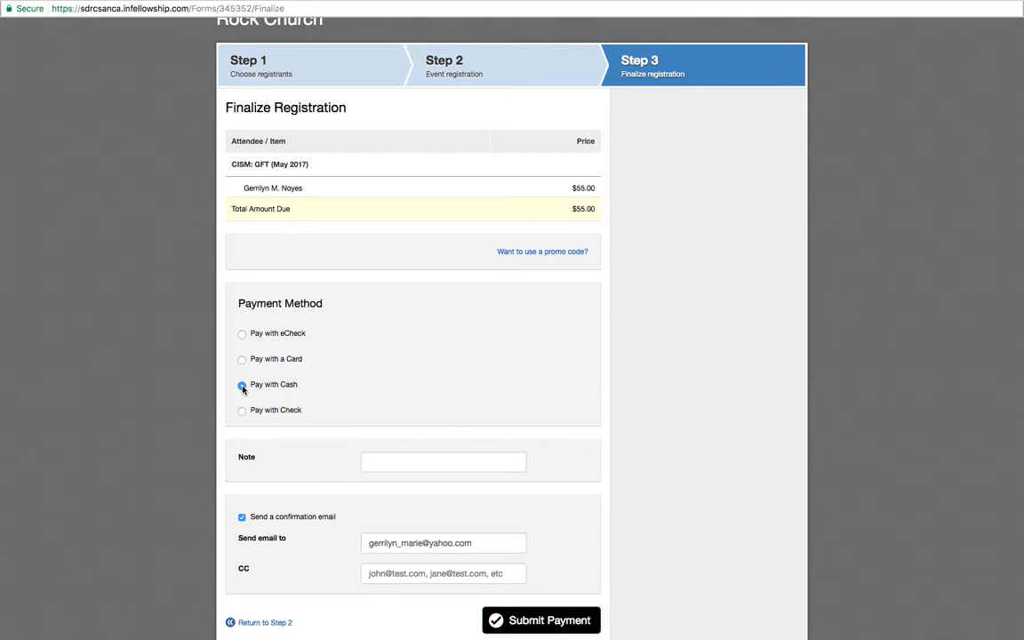
pyautogui.scroll(-1, 401, 451)
pyautogui.click(401, 449)
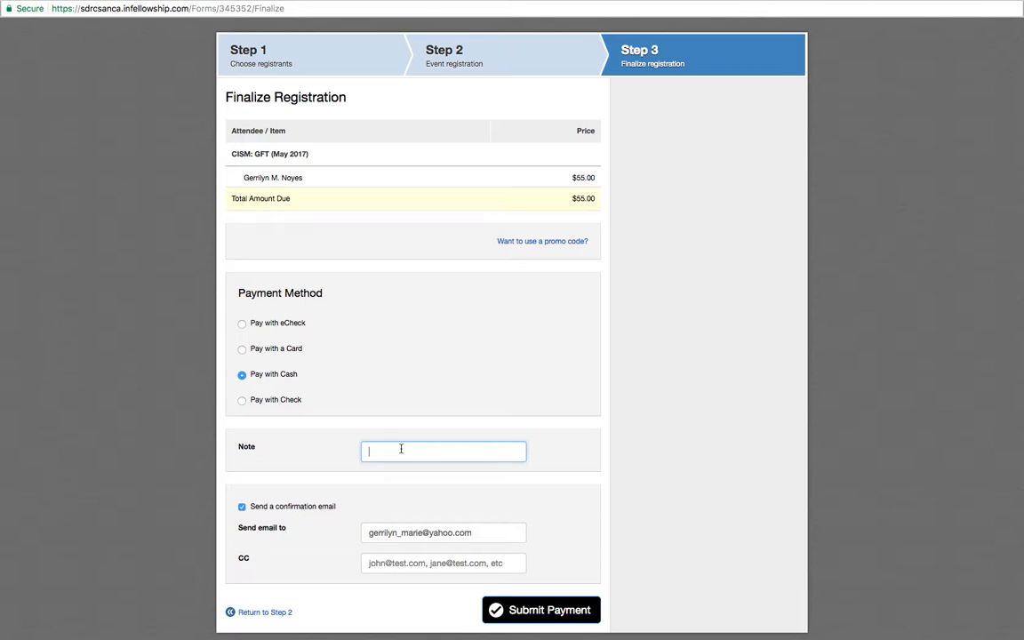
pyautogui.write('Paid $60 - Change received $5')
pyautogui.moveTo(524, 452); pyautogui.dragTo(299, 451)
pyautogui.press('BackSpace')
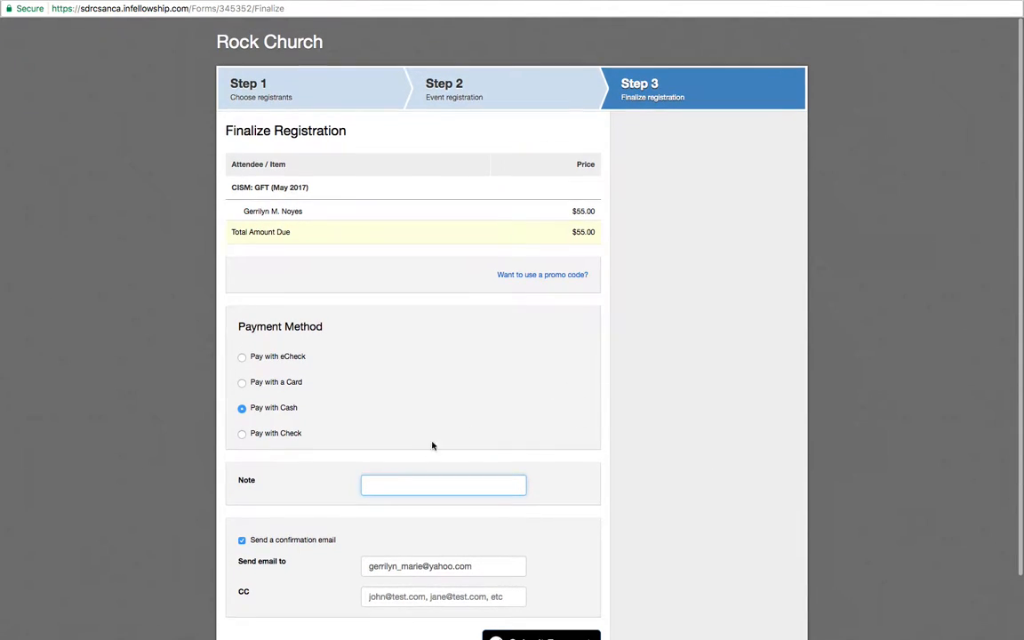
# Step: Change the registration's payment method to Pay with Check and review the check number, note and confirmation email fields
pyautogui.click(242, 435)
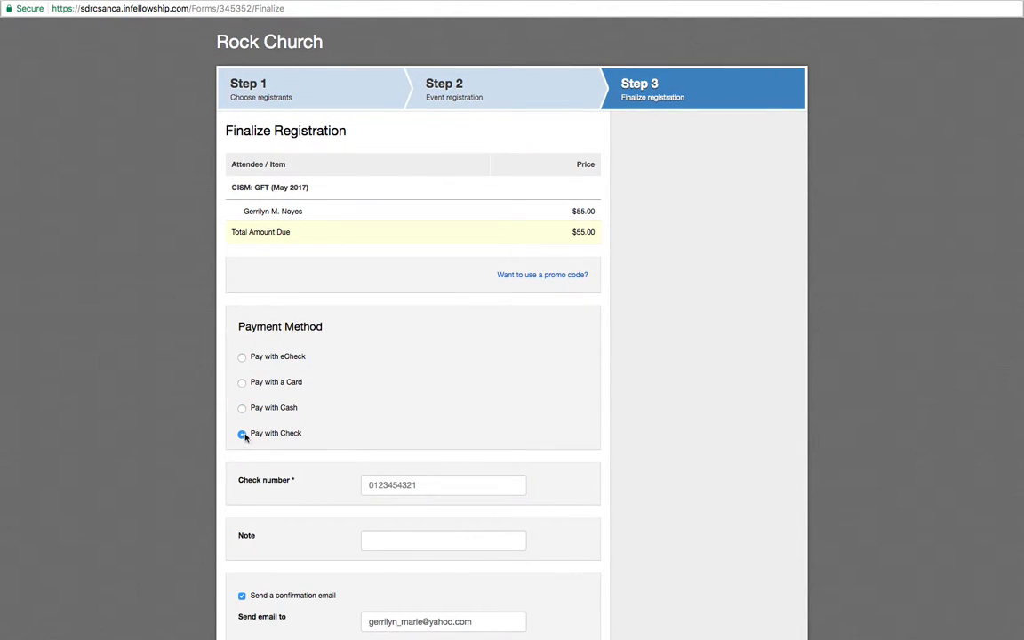
pyautogui.scroll(-1, 391, 395)
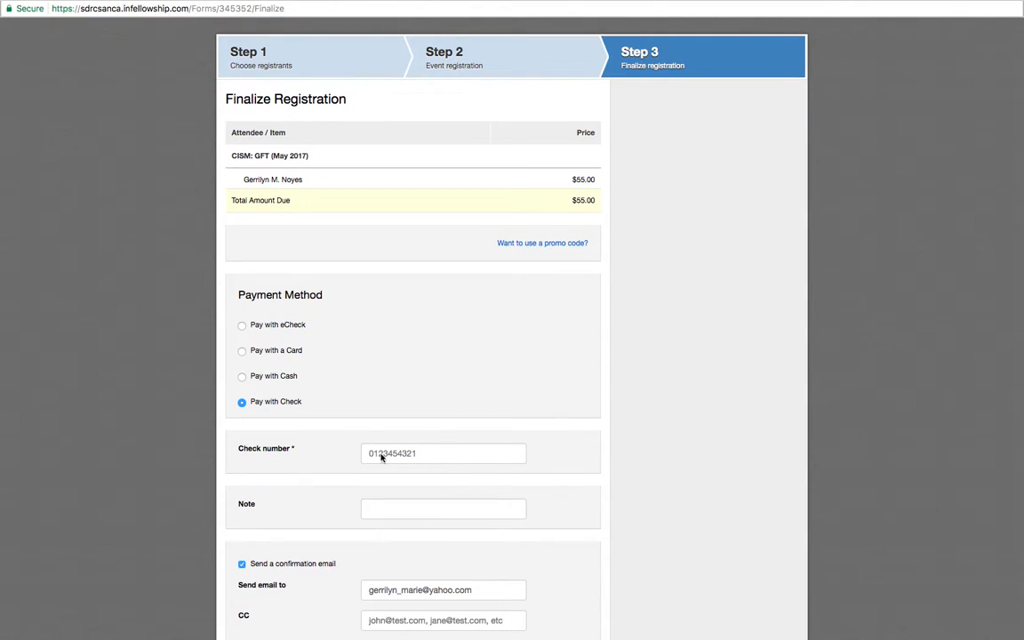
pyautogui.scroll(-2, 382, 444)
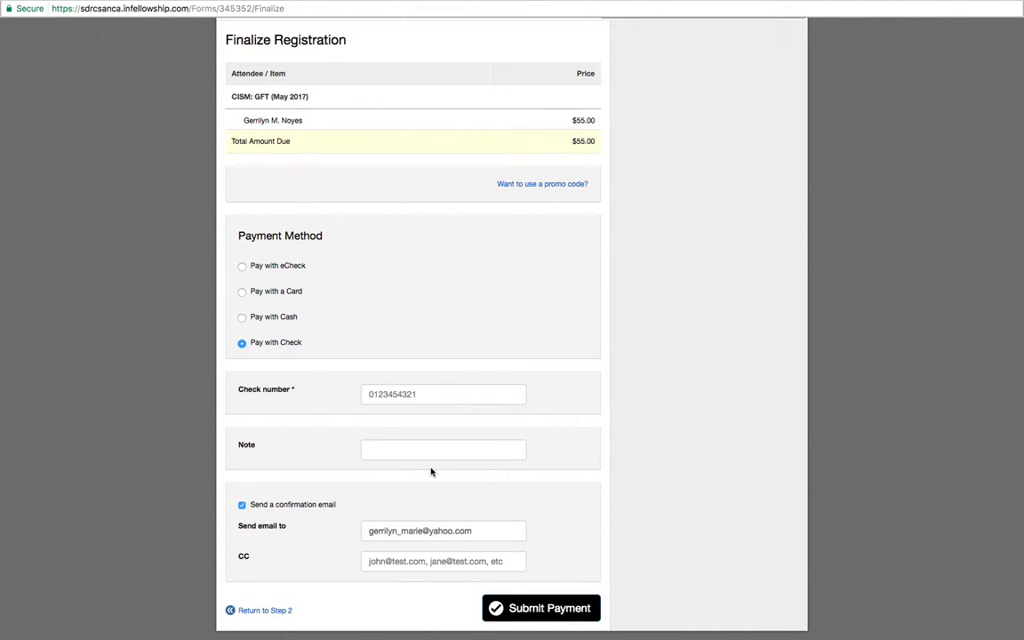
pyautogui.scroll(3, 390, 472)
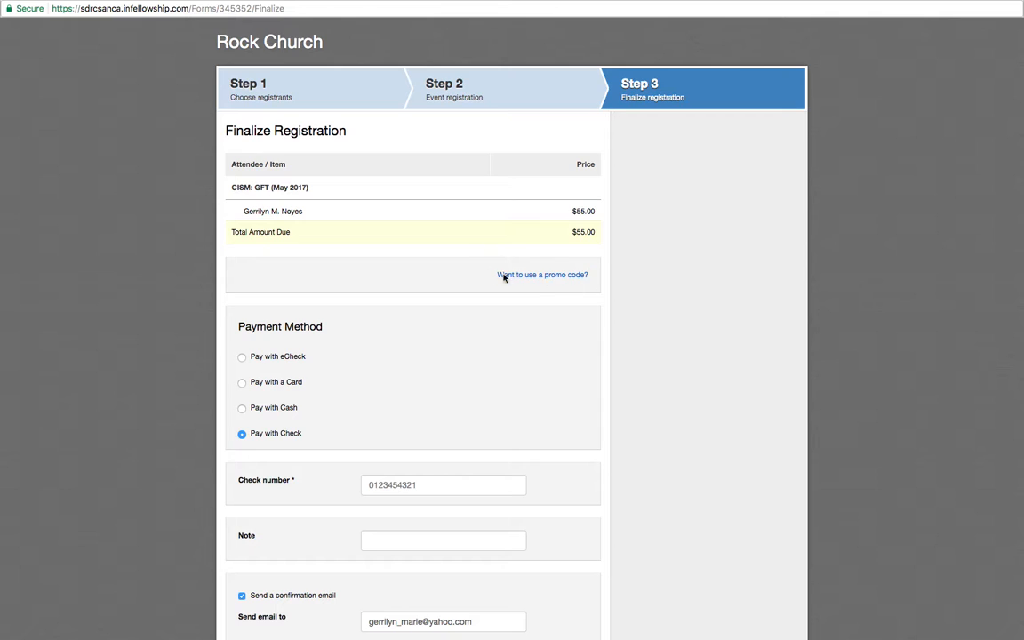
# Step: Open the promo code entry for the registration and apply the code "Payd"
pyautogui.click(539, 275)
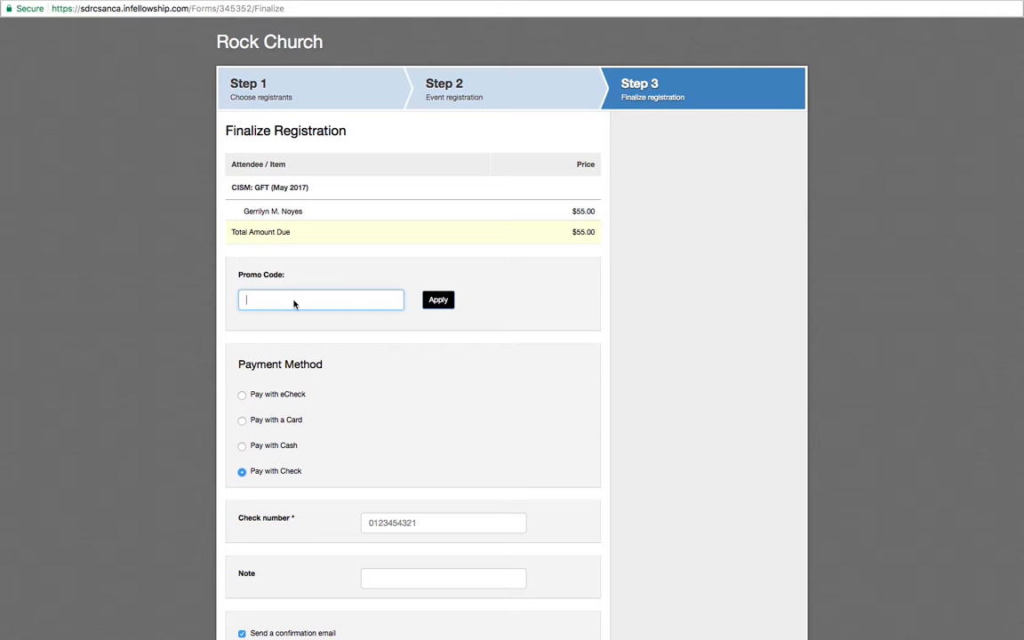
pyautogui.write('Payd')
pyautogui.click(437, 299)
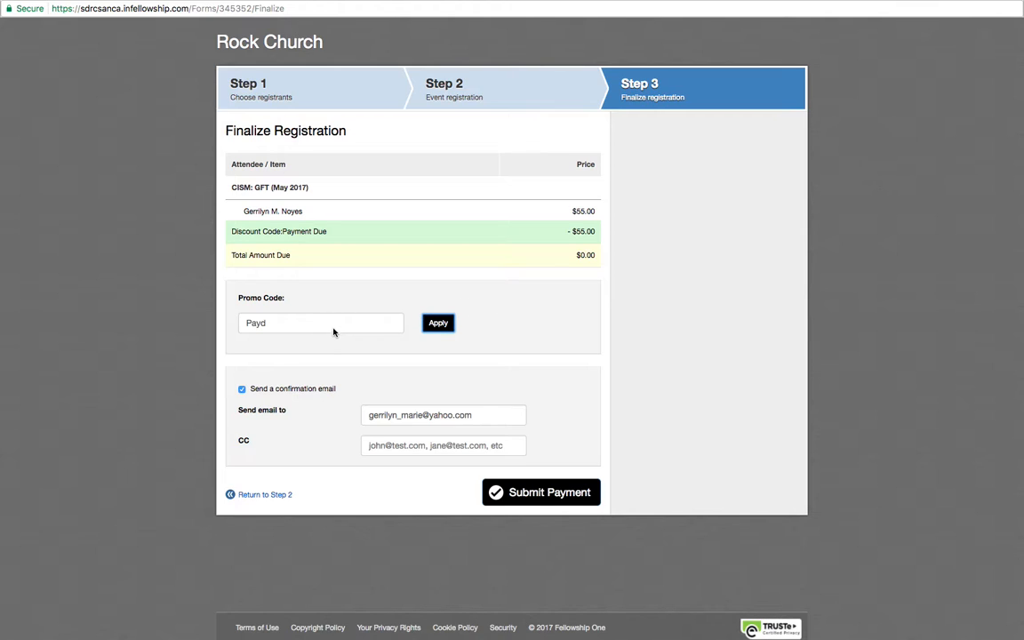
# Step: Replace the promo code with "help" and apply it to the registration
pyautogui.moveTo(336, 326); pyautogui.dragTo(194, 329)
pyautogui.write('help')
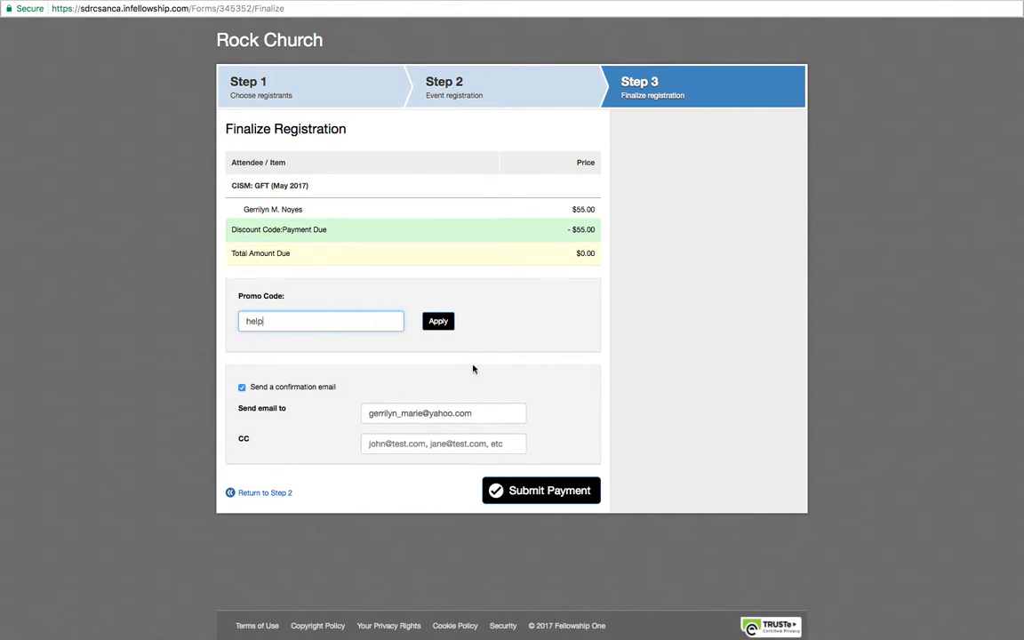
pyautogui.click(438, 322)
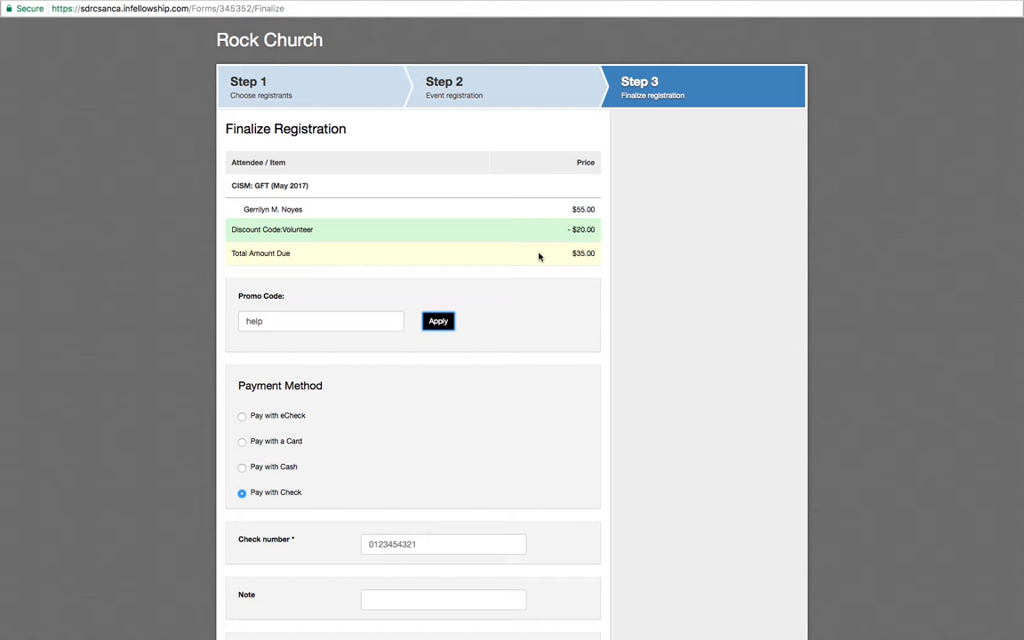
# Step: Apply the promo code "payd" in place of the current one and submit the registration payment
pyautogui.moveTo(337, 321); pyautogui.dragTo(233, 320)
pyautogui.write('payd')
pyautogui.click(437, 321)
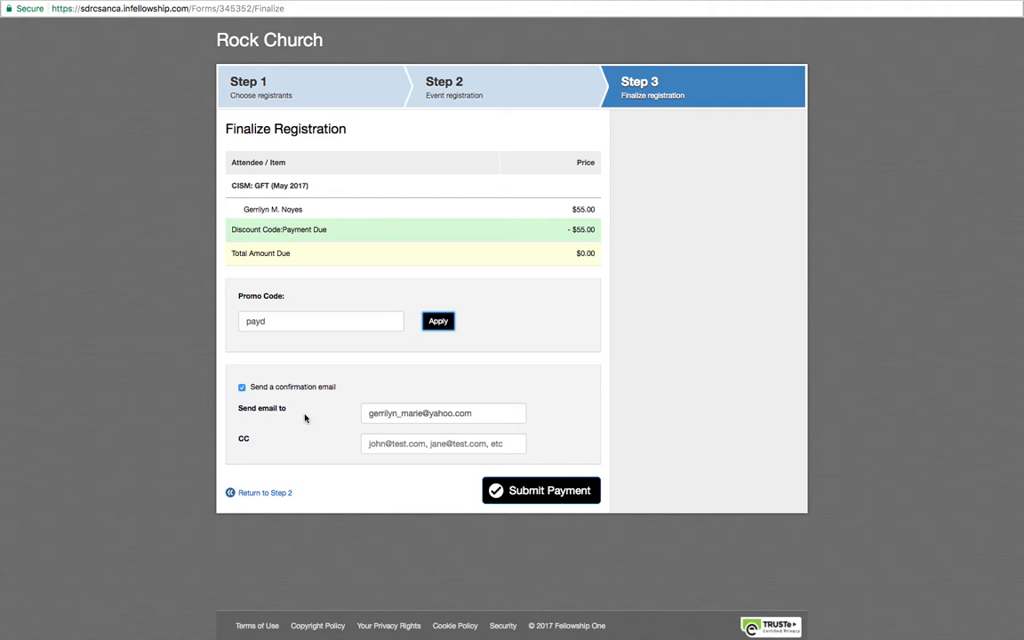
pyautogui.click(552, 498)
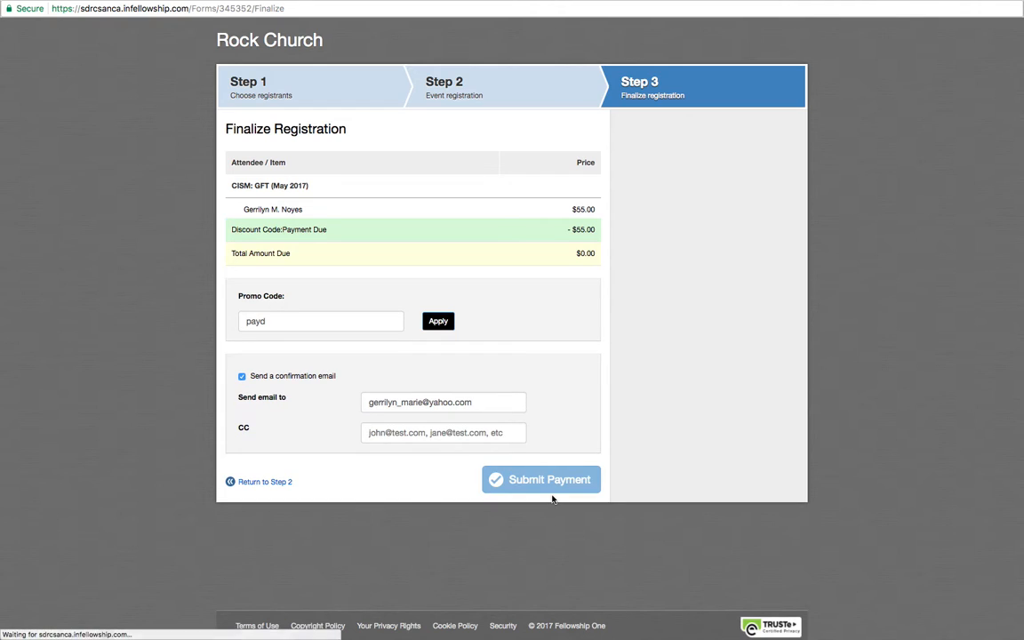